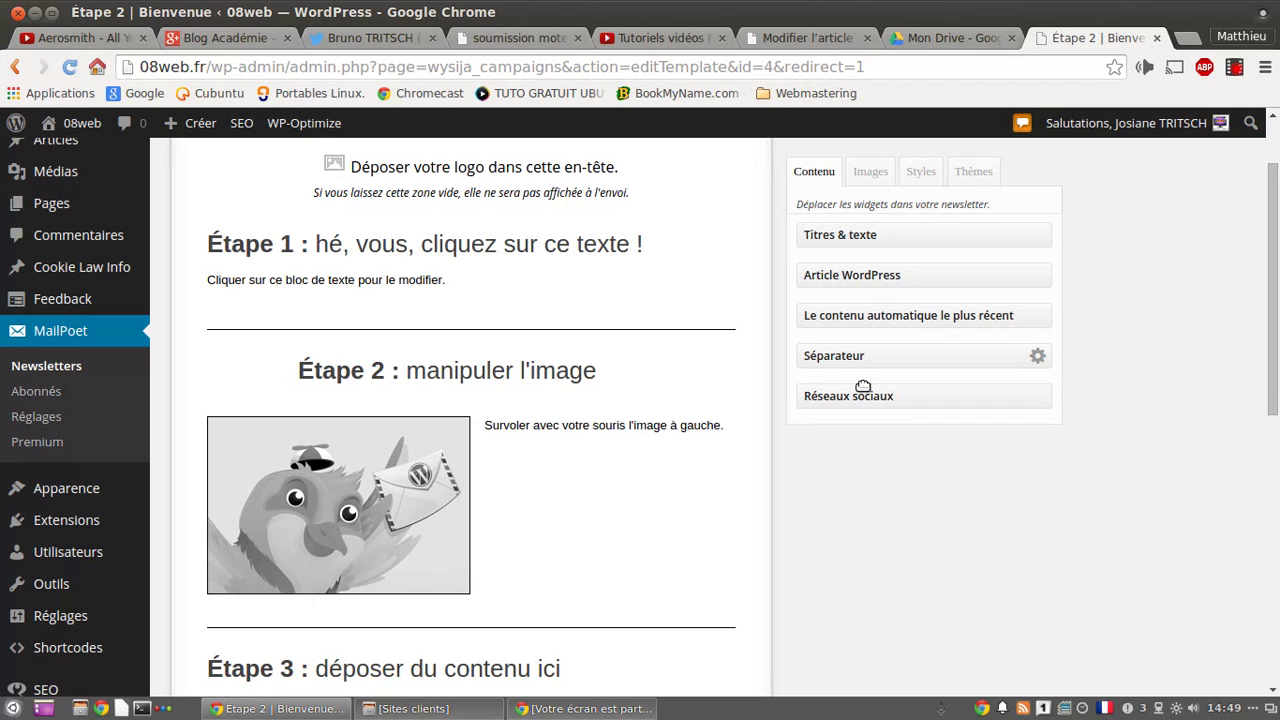
- Open the dialog for adding images to the "Bienvenue" newsletter
drag(1273, 345, 1270, 305)
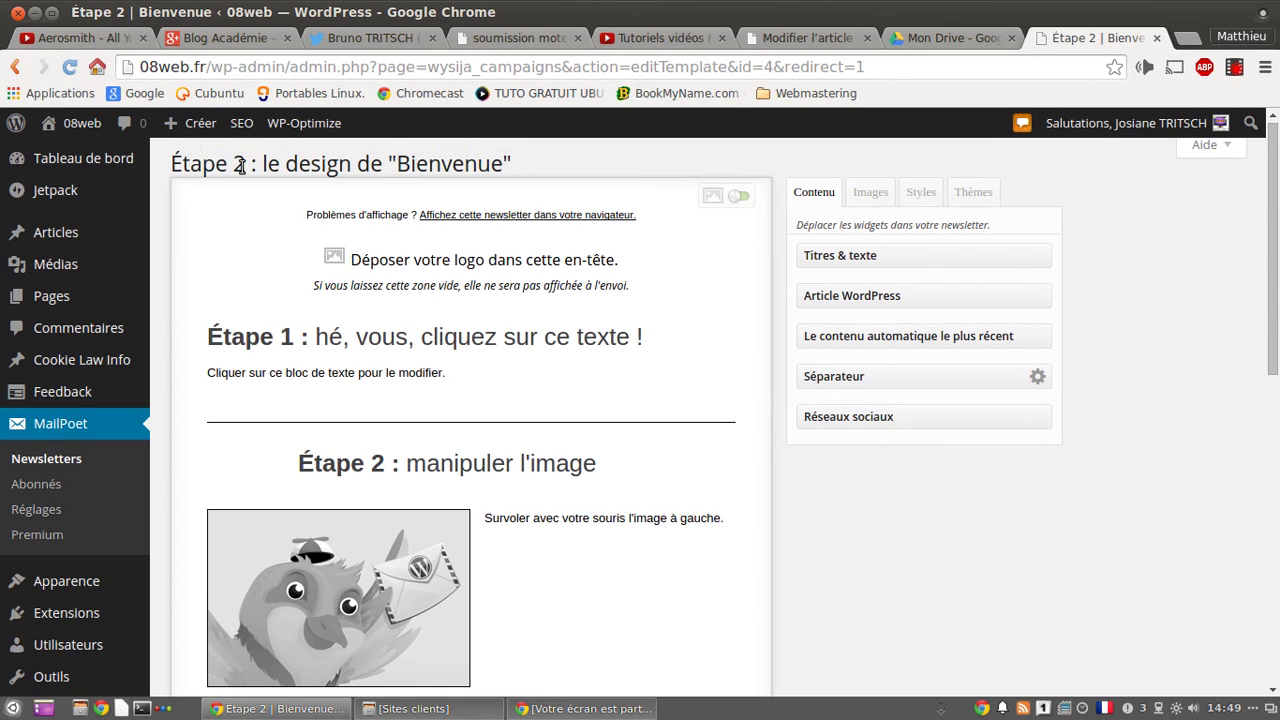
mouse_move(438, 607)
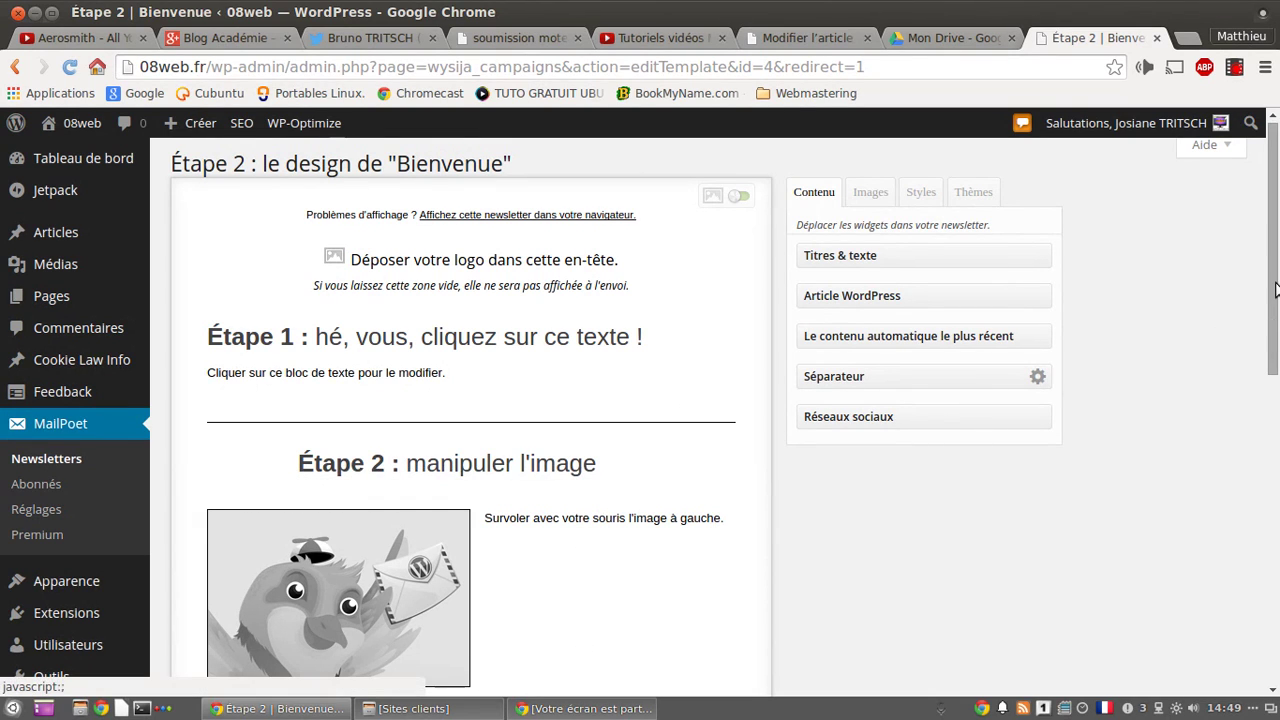
drag(1275, 290, 1275, 304)
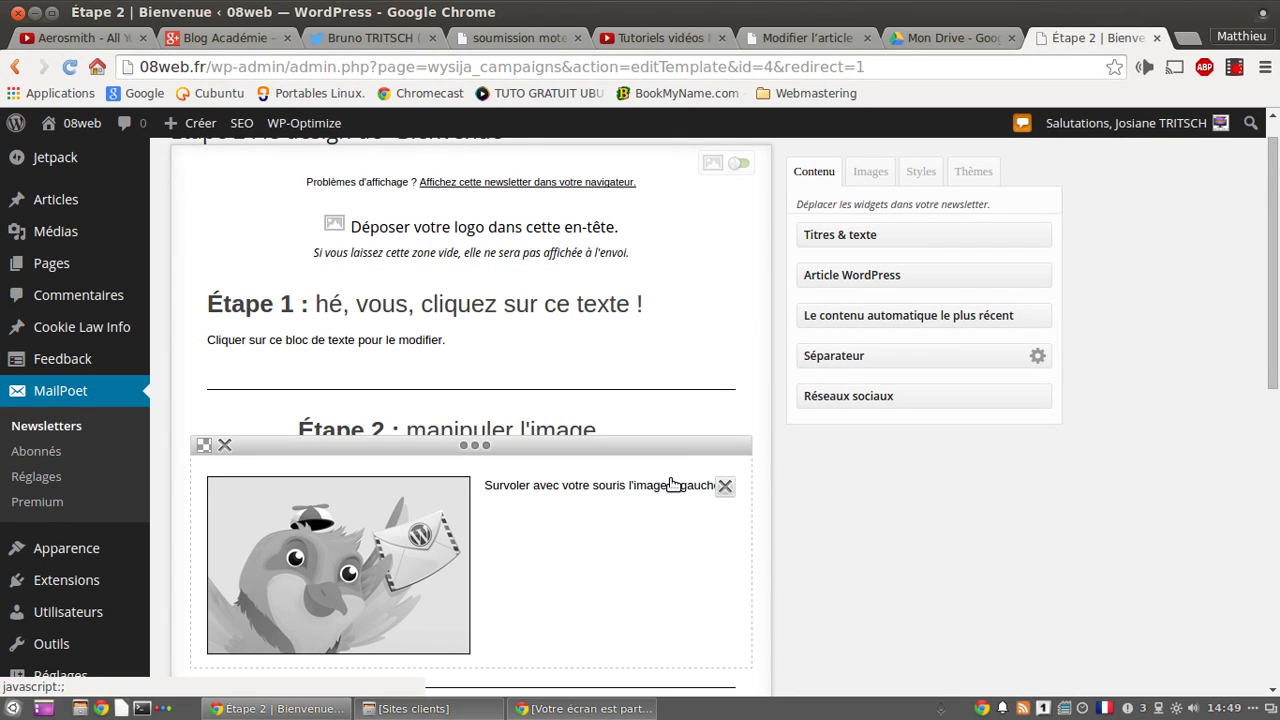
click(870, 174)
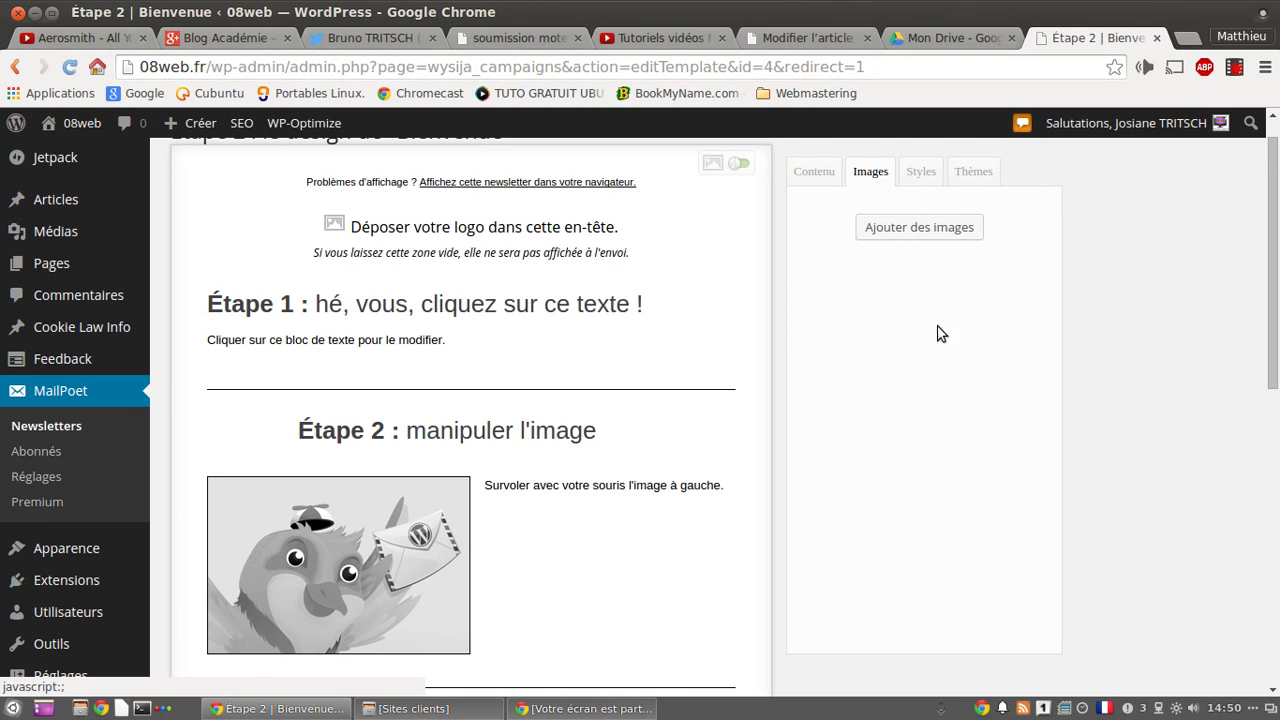
mouse_move(298, 570)
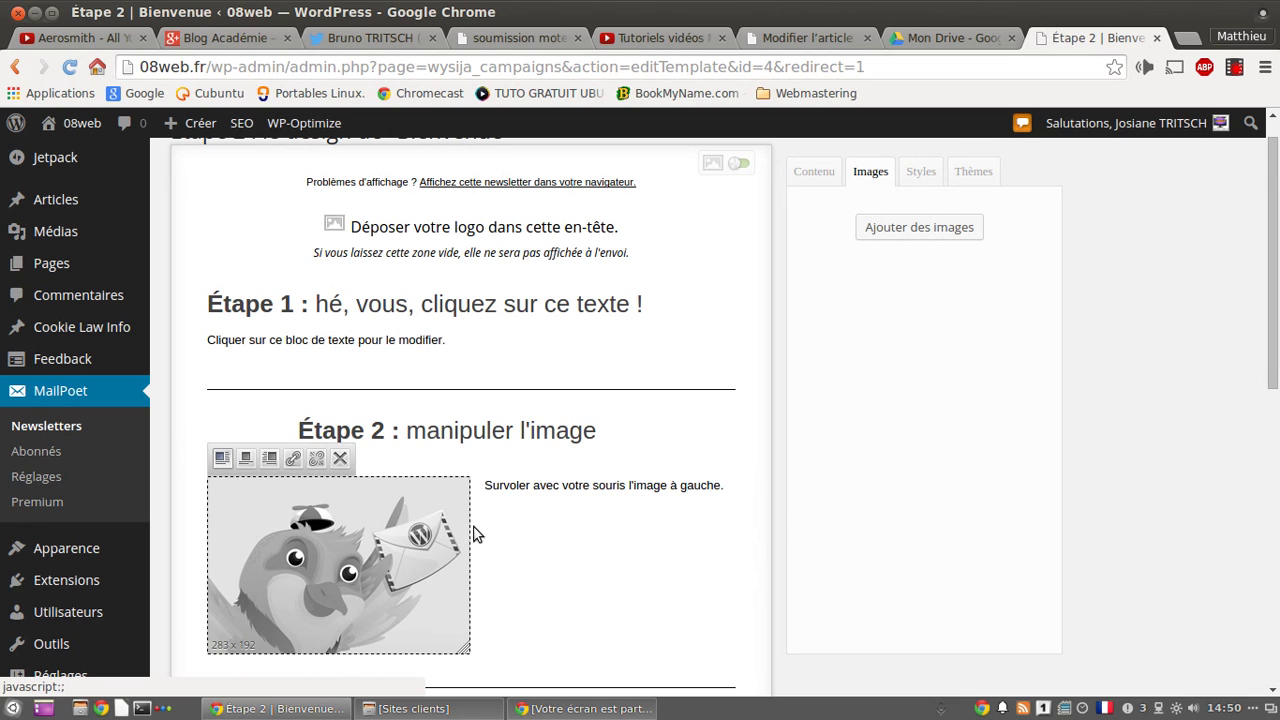
click(901, 230)
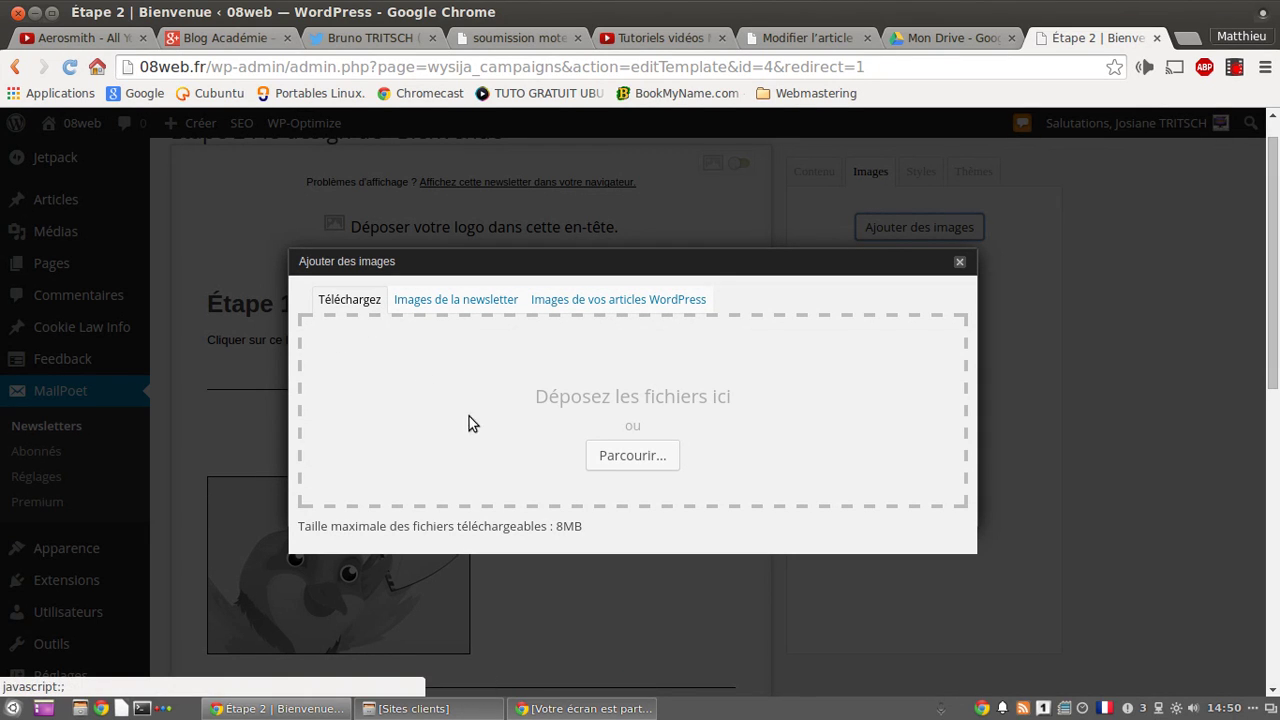
- Upload kiro-sculpture480.jpg and clb-conseil480.jpg together from the Images/Sites web/Sites clients folder
click(626, 457)
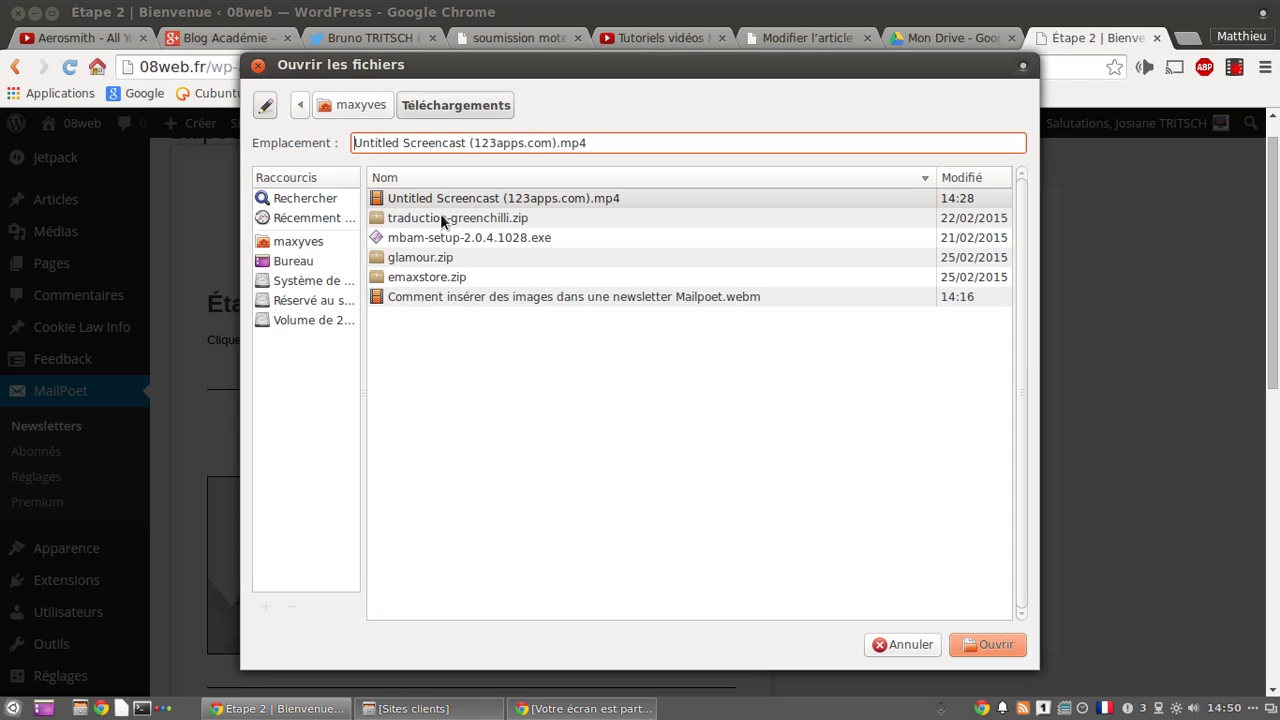
click(350, 105)
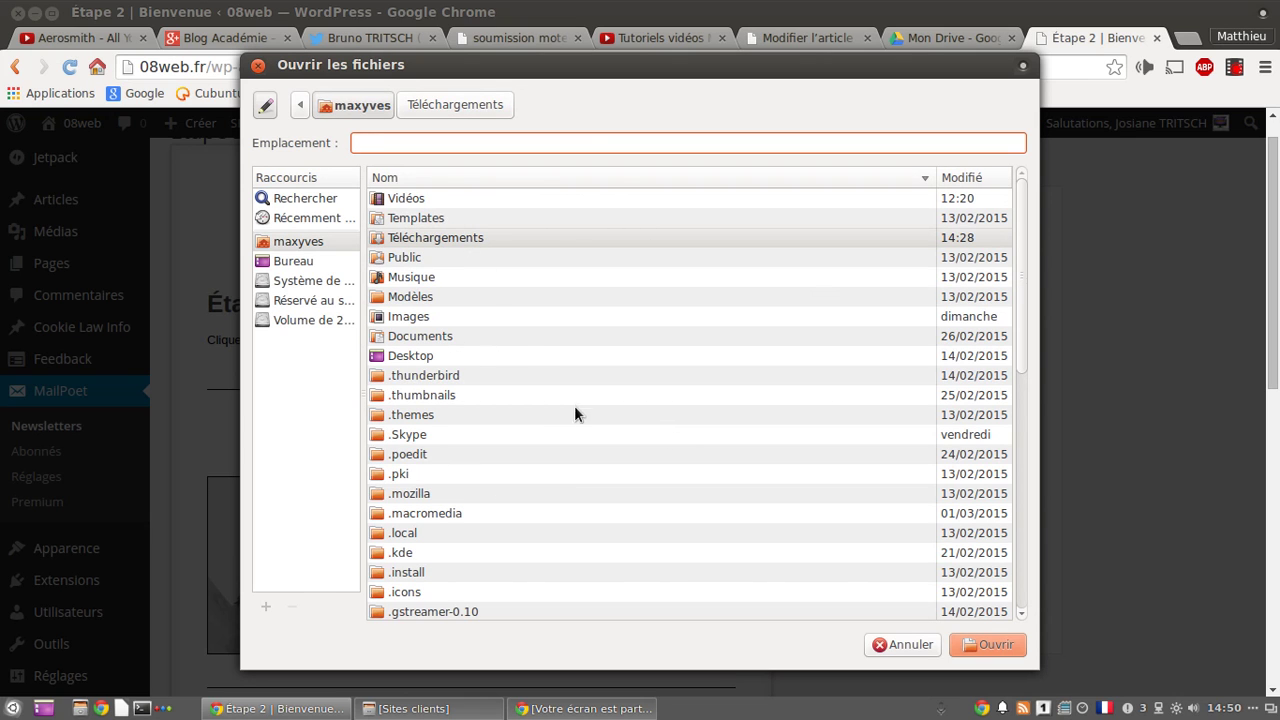
double_click(410, 316)
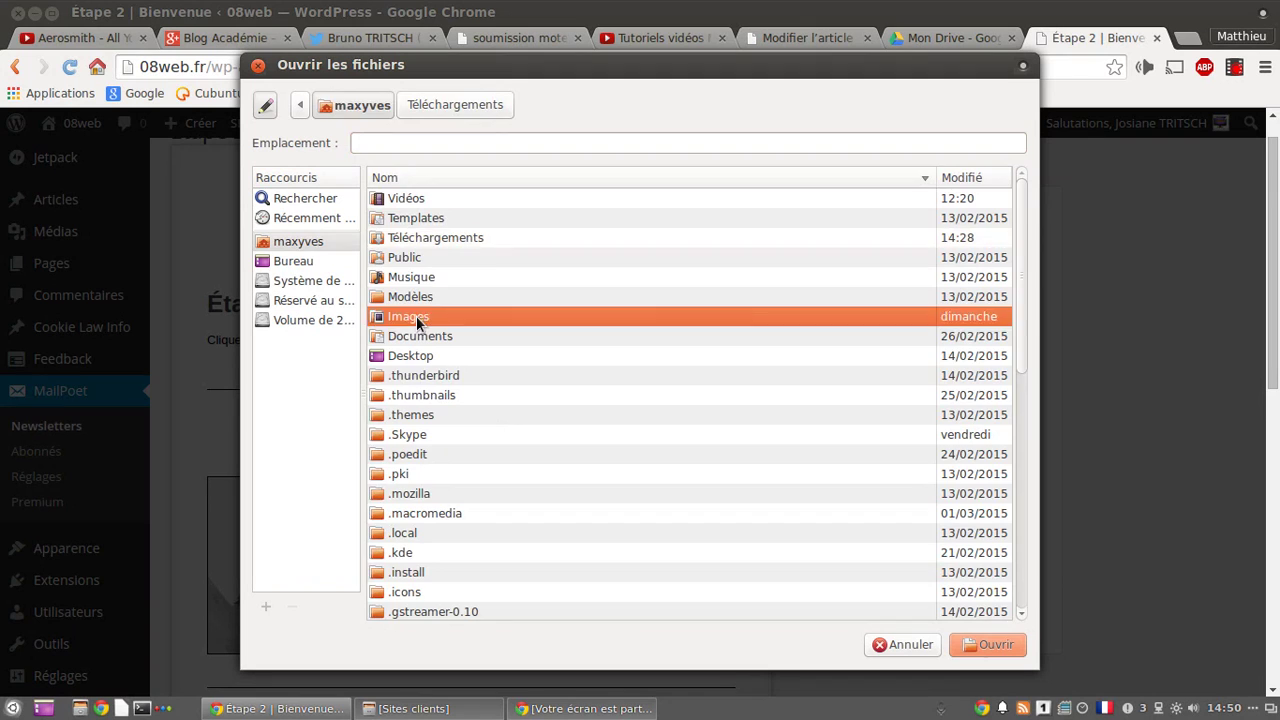
click(407, 222)
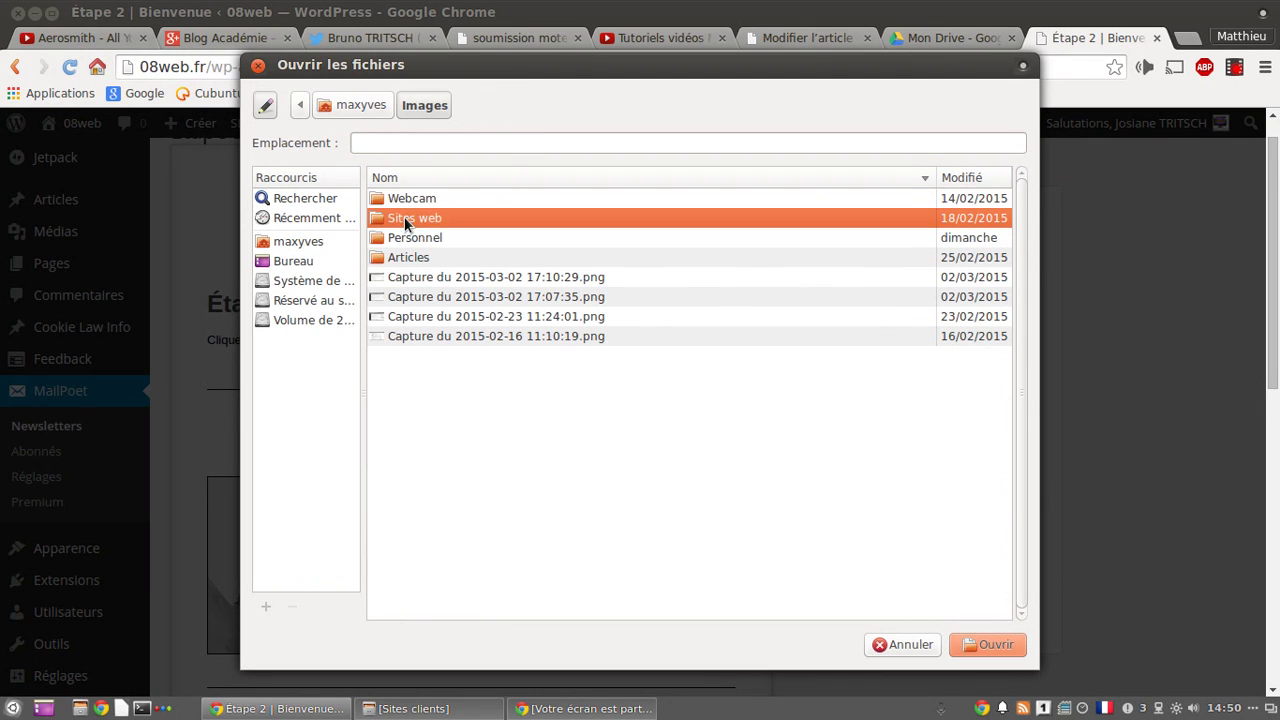
double_click(396, 221)
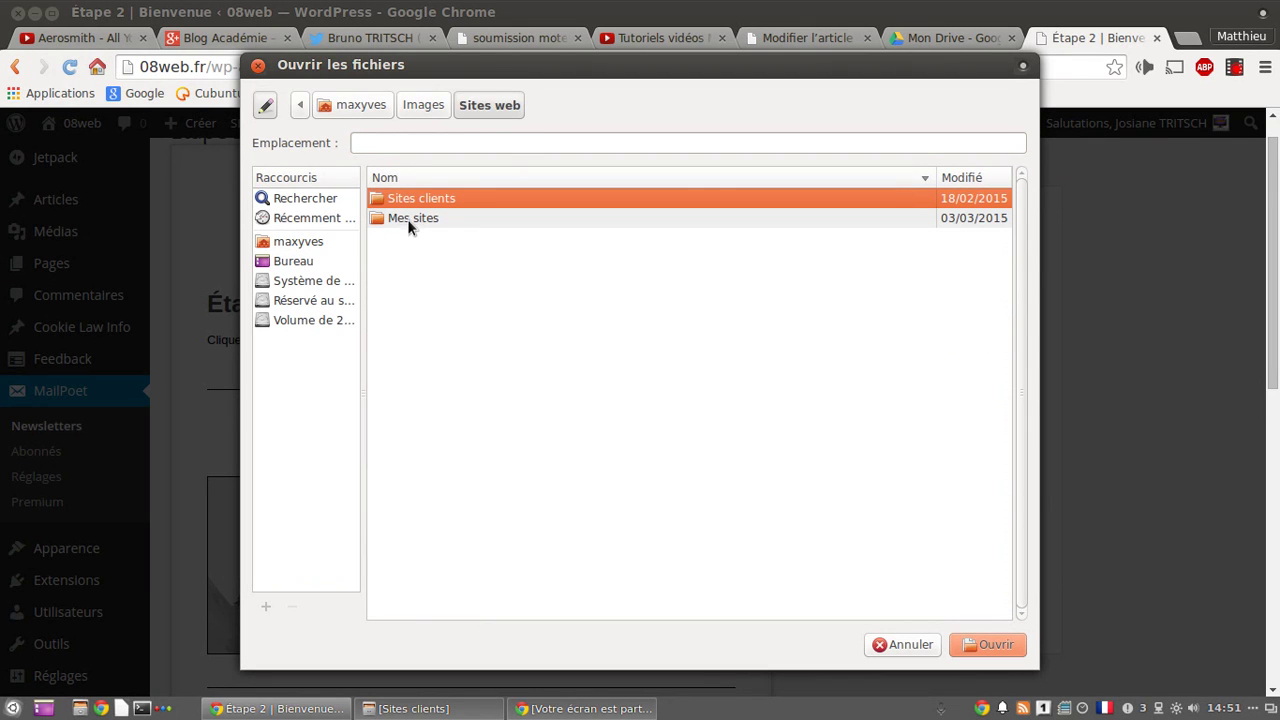
double_click(411, 199)
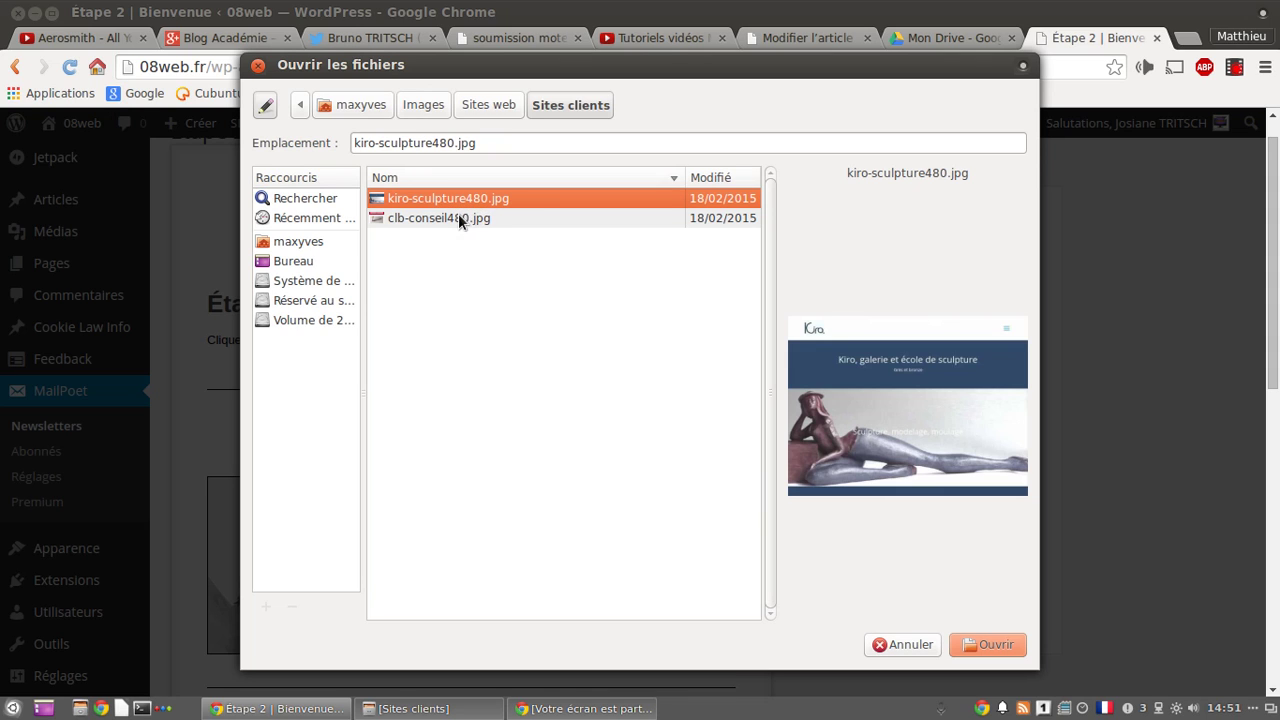
ctrl+click(446, 217)
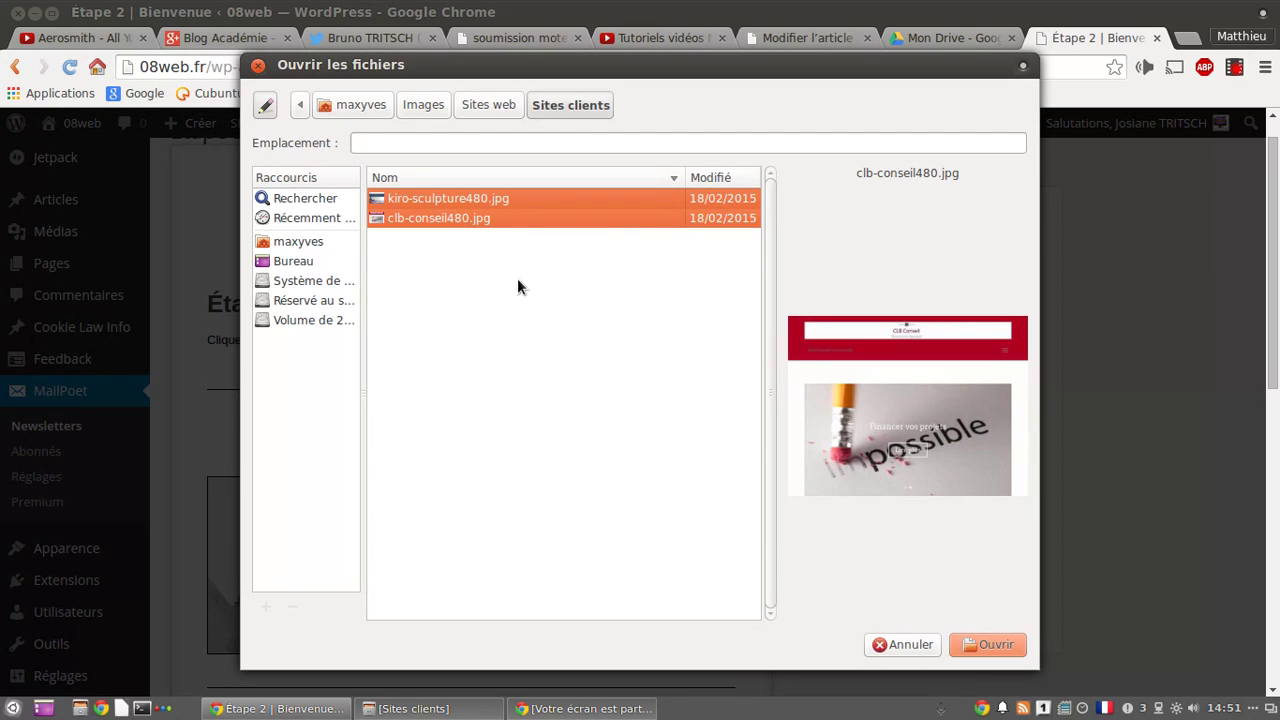
click(1000, 642)
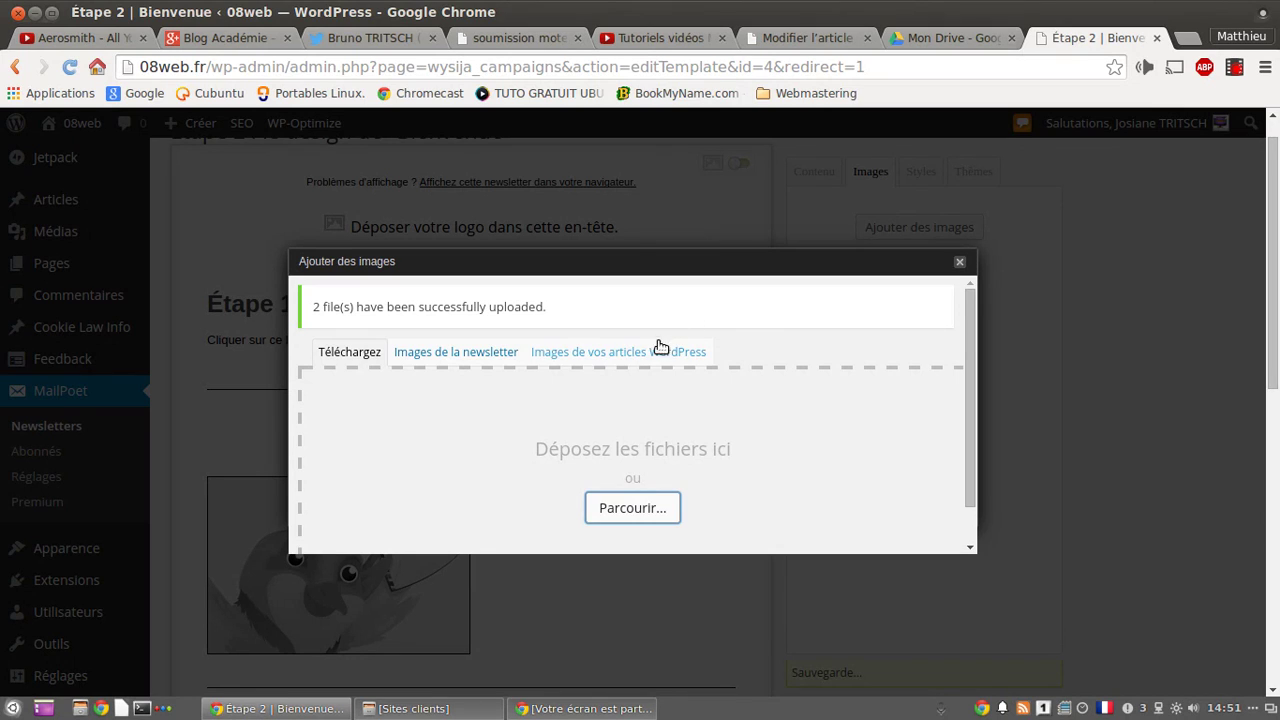
scroll(625, 396, down, 2)
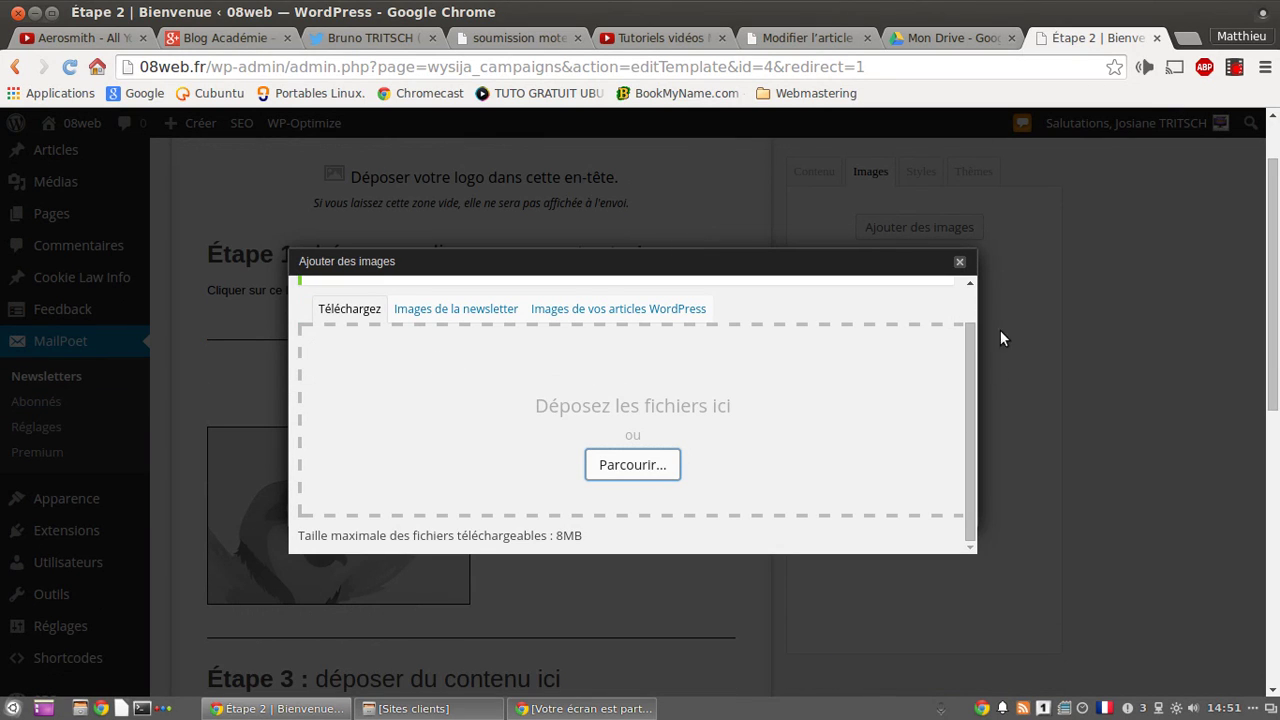
scroll(610, 420, up, 2)
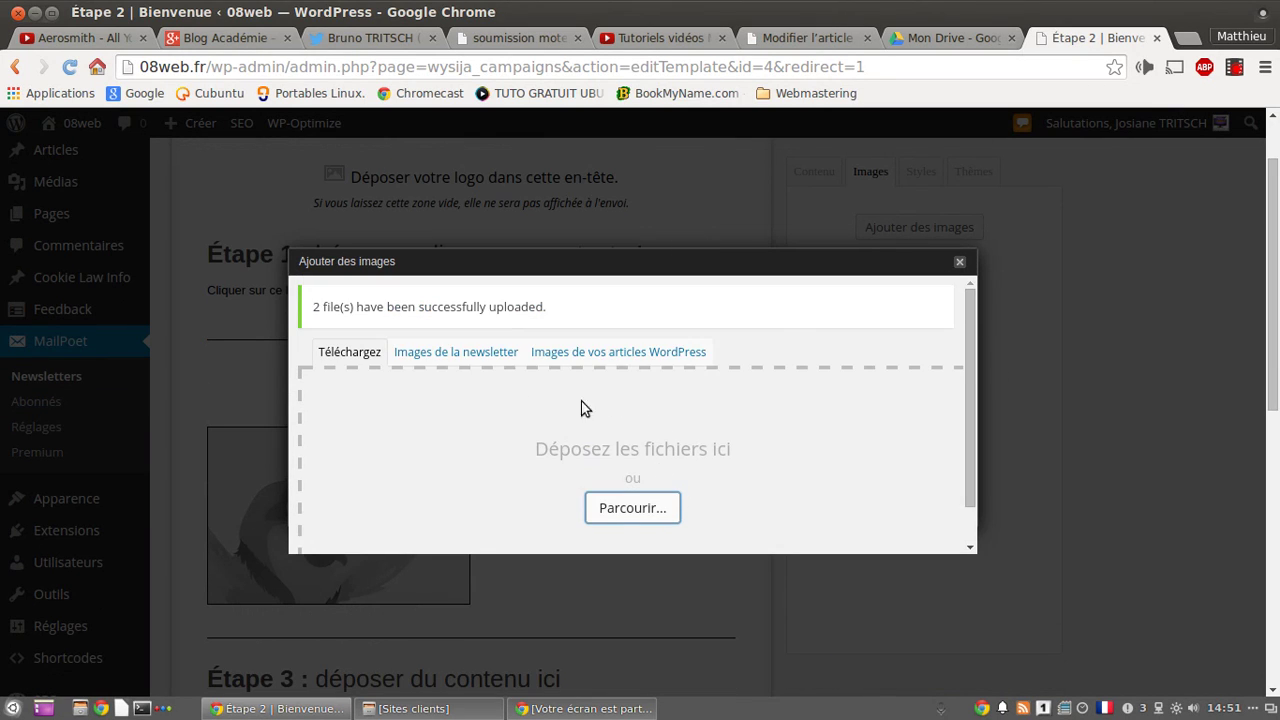
- Delete the duplicate unselected CLB Conseil and Kiro pictures from the newsletter's images, keeping one selected copy of each
click(456, 354)
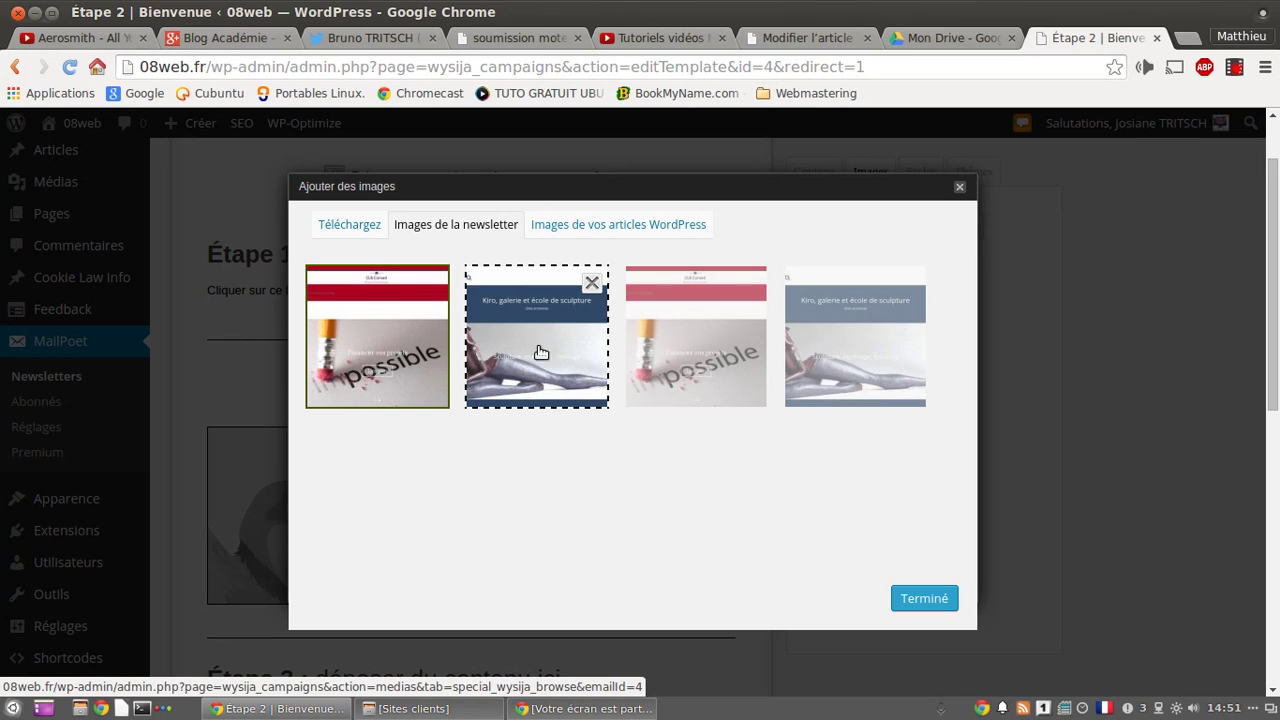
click(325, 320)
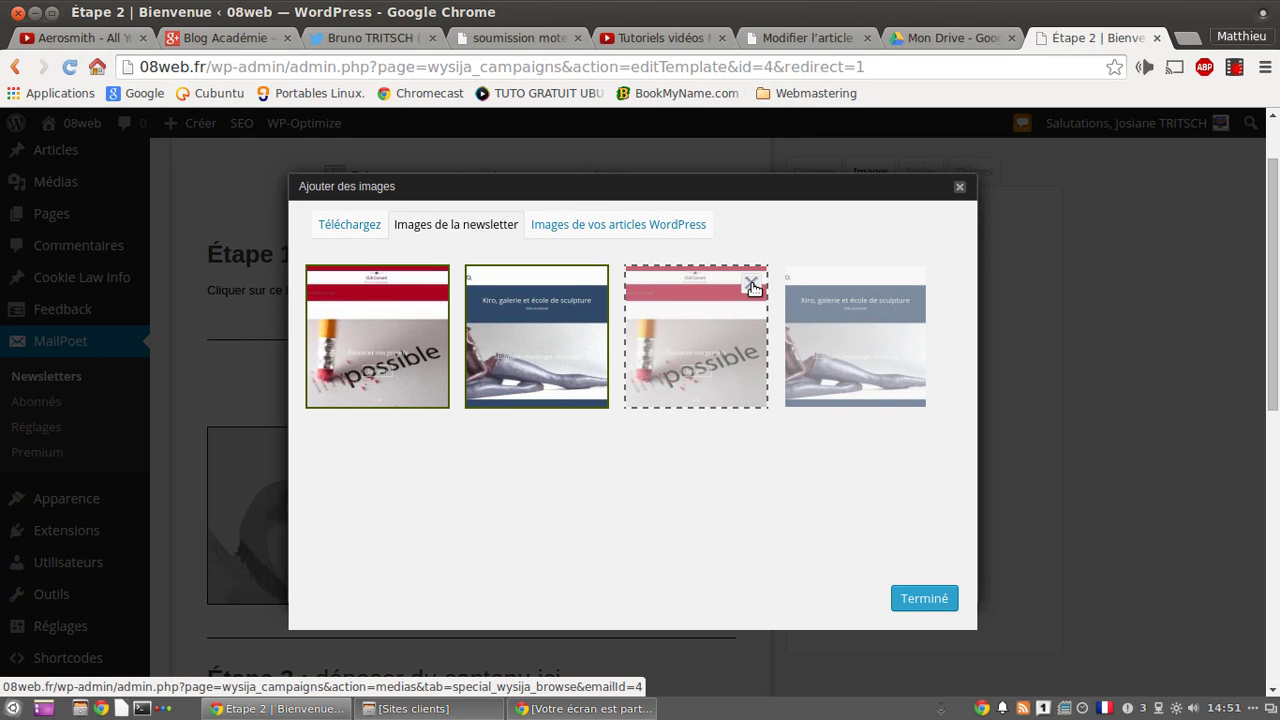
click(752, 284)
click(754, 184)
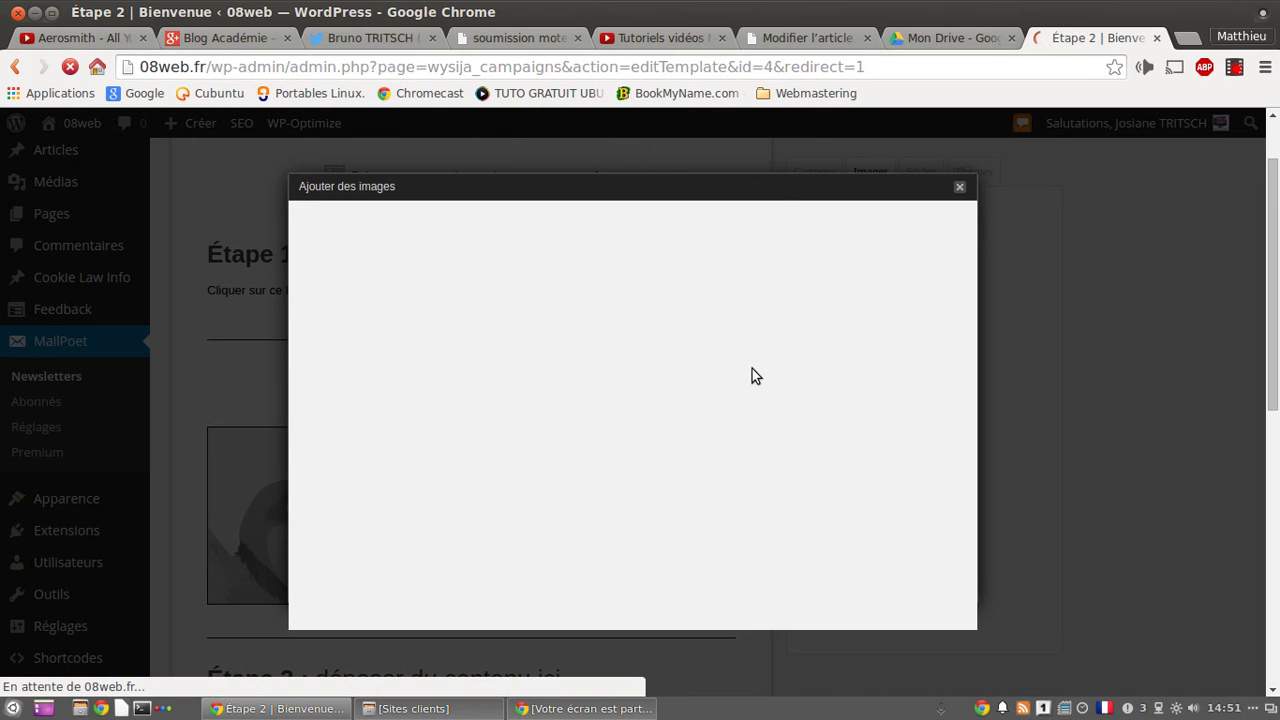
click(750, 336)
click(764, 184)
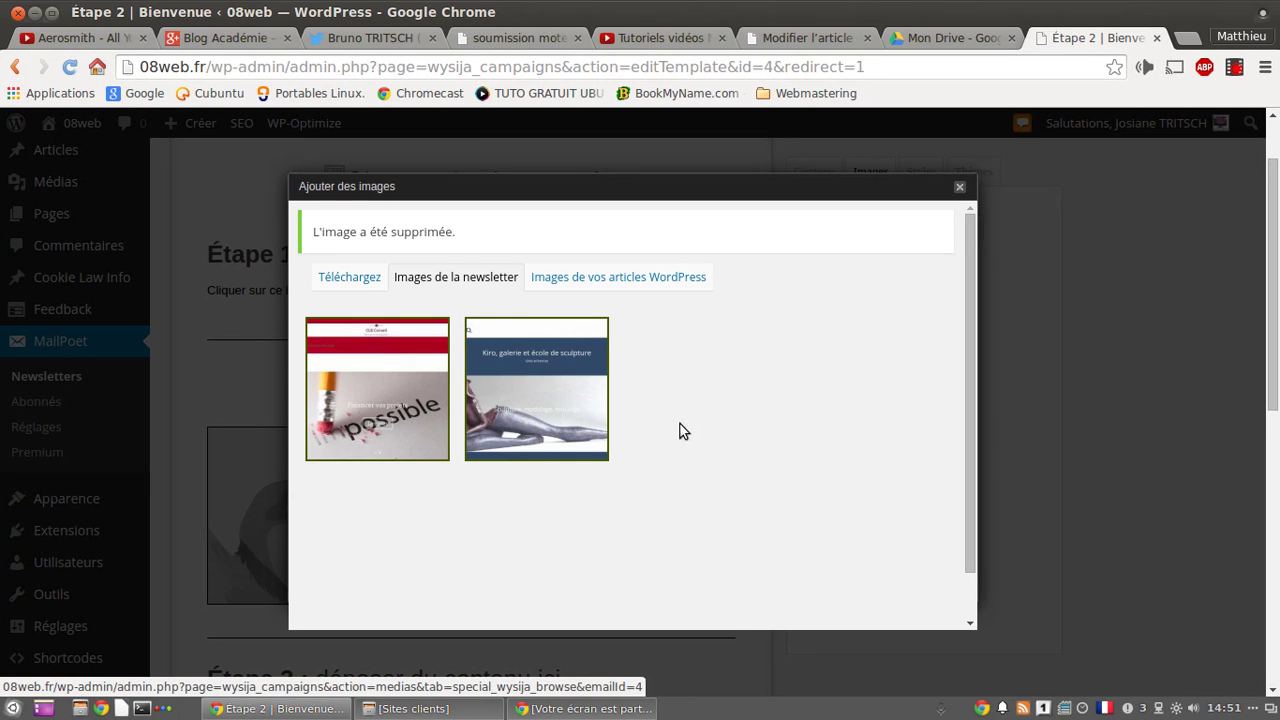
- Add the Gîtes-France, blue sports car, wrecked car, car collision drawing and "été" logo images from the WordPress articles
click(603, 288)
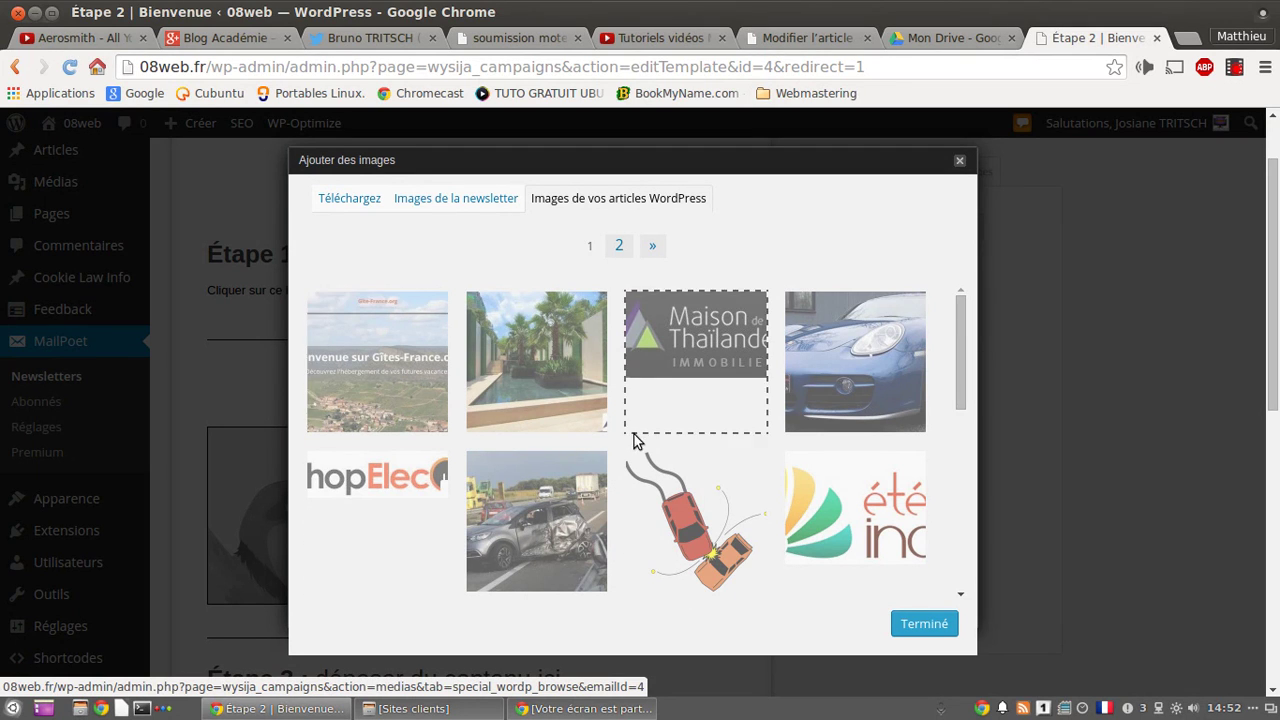
click(370, 375)
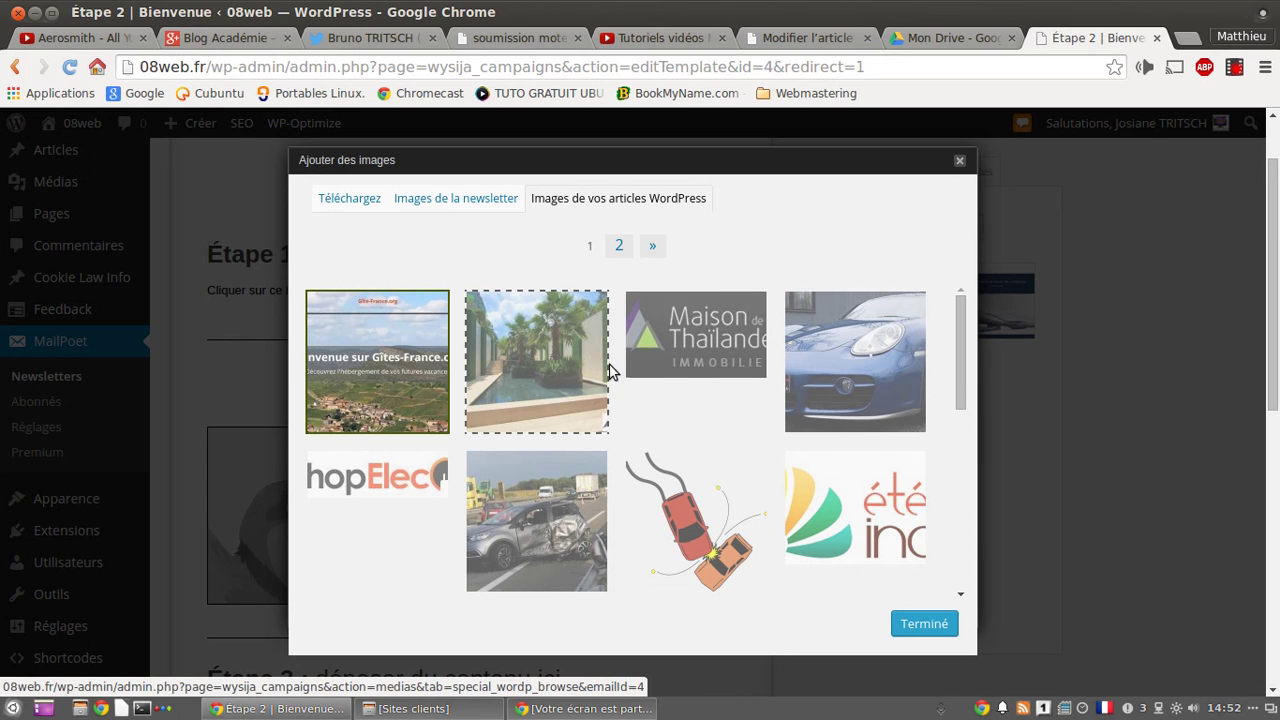
click(889, 372)
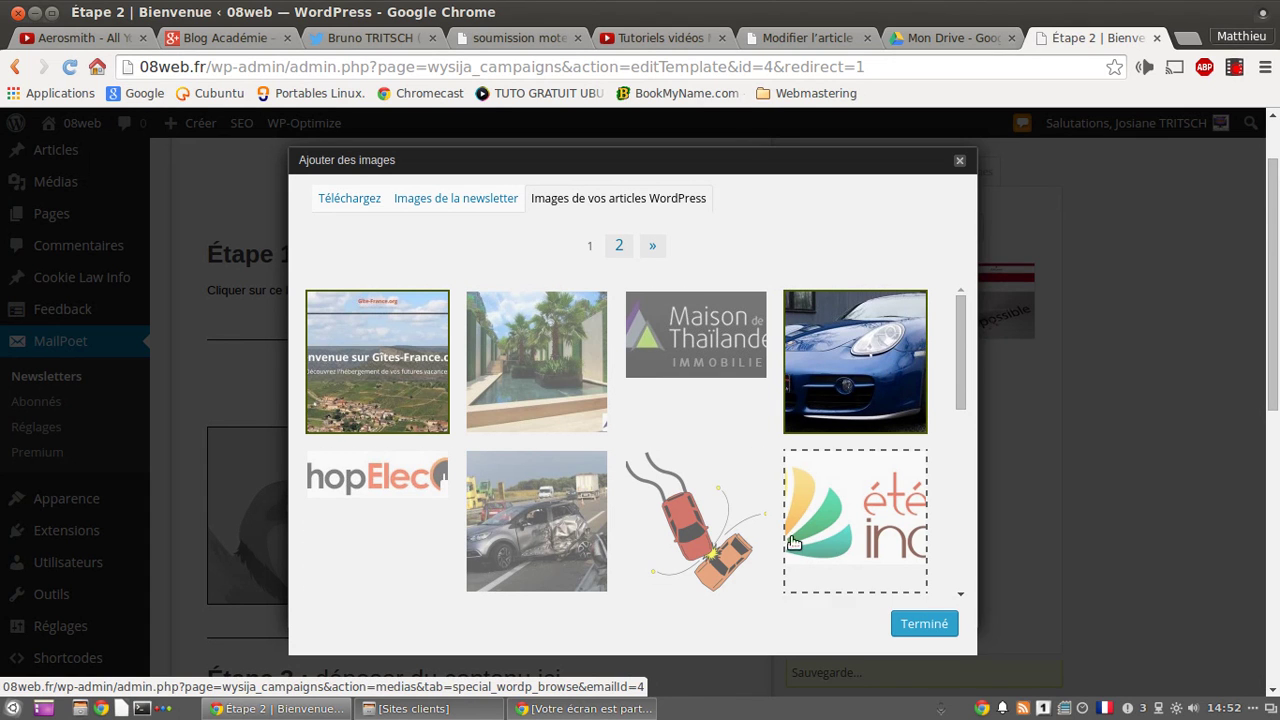
click(488, 538)
click(679, 537)
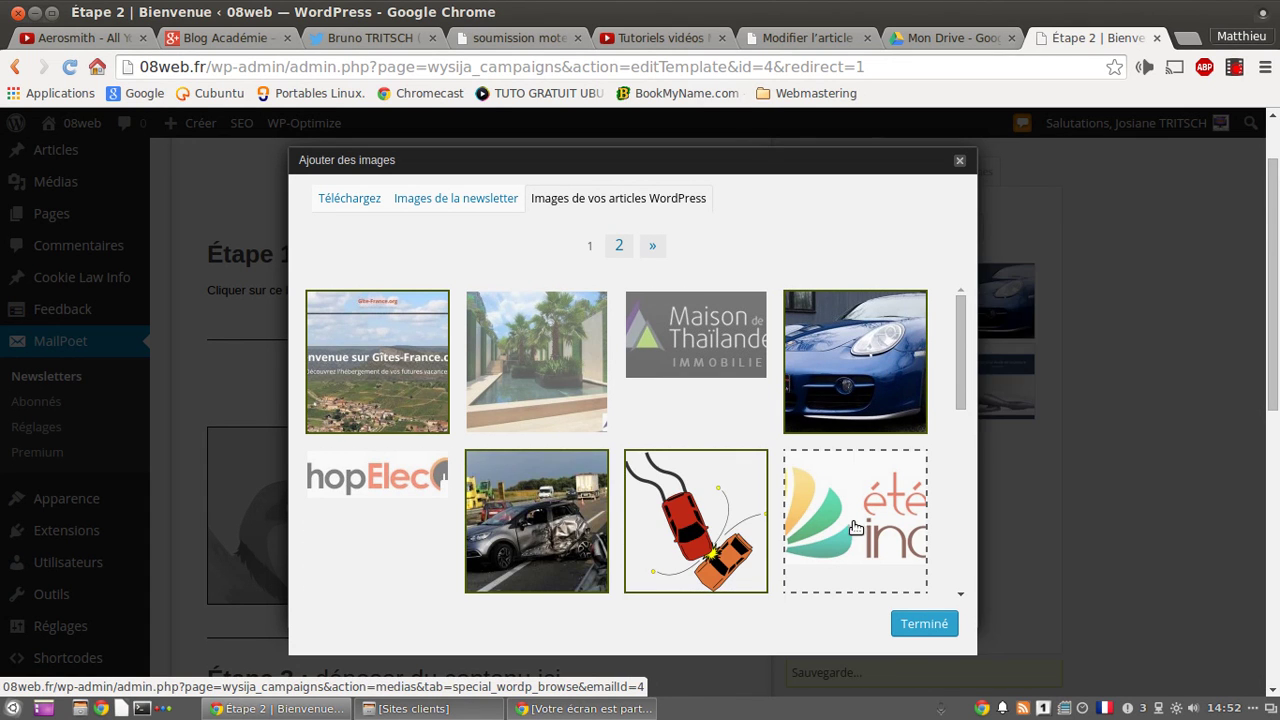
click(848, 520)
click(918, 628)
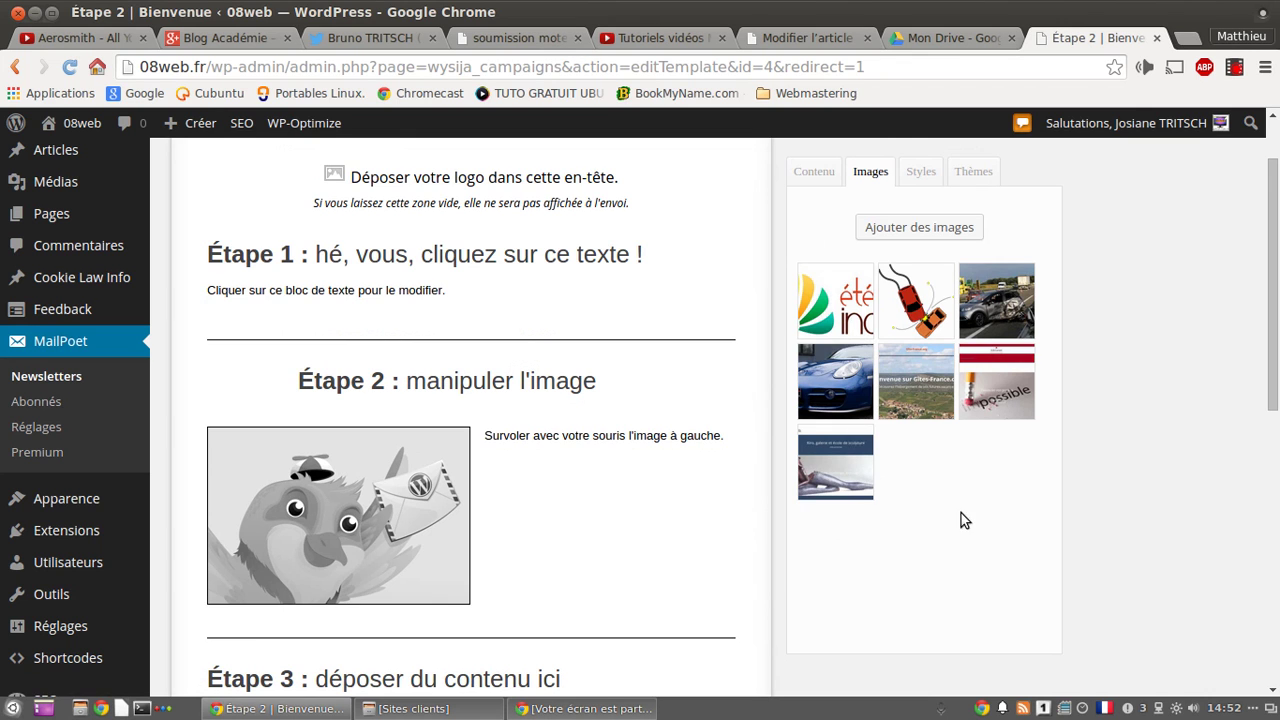
- Replace the bird picture in the Étape 2 block with the Kiro sculpture image
scroll(963, 499, down, 3)
scroll(963, 499, up, 5)
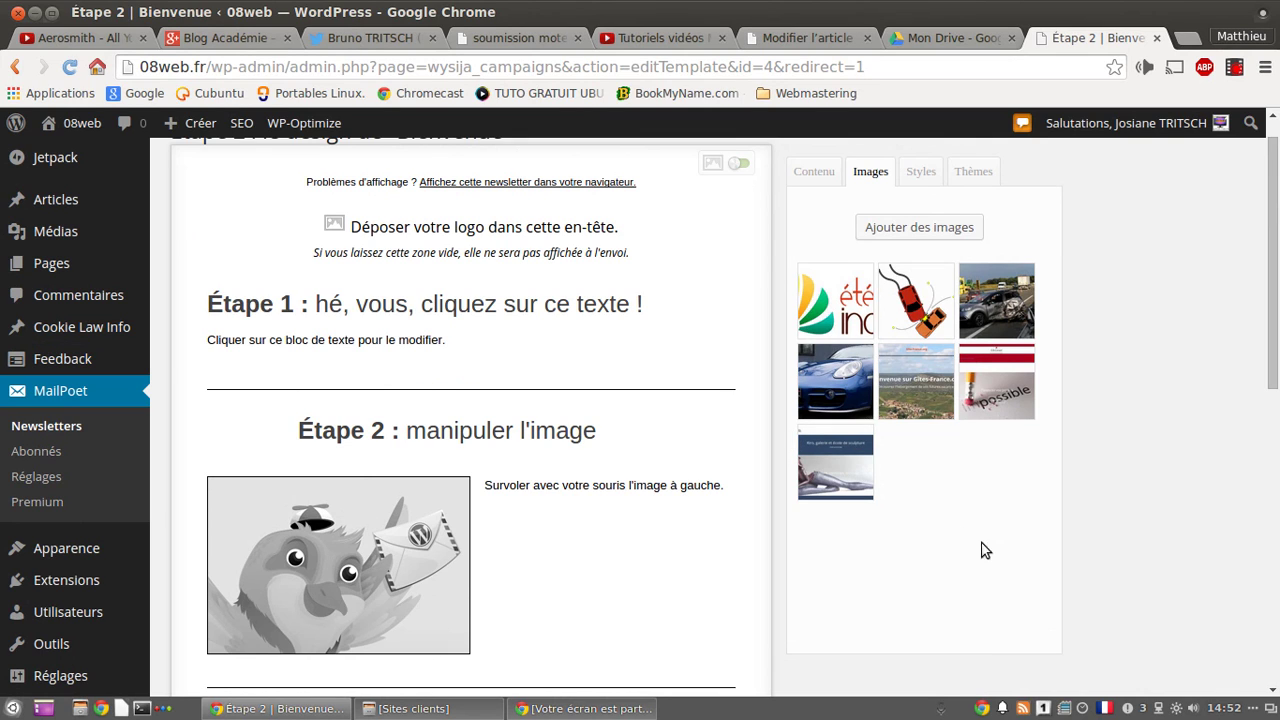
mouse_move(875, 433)
scroll(1032, 516, down, 3)
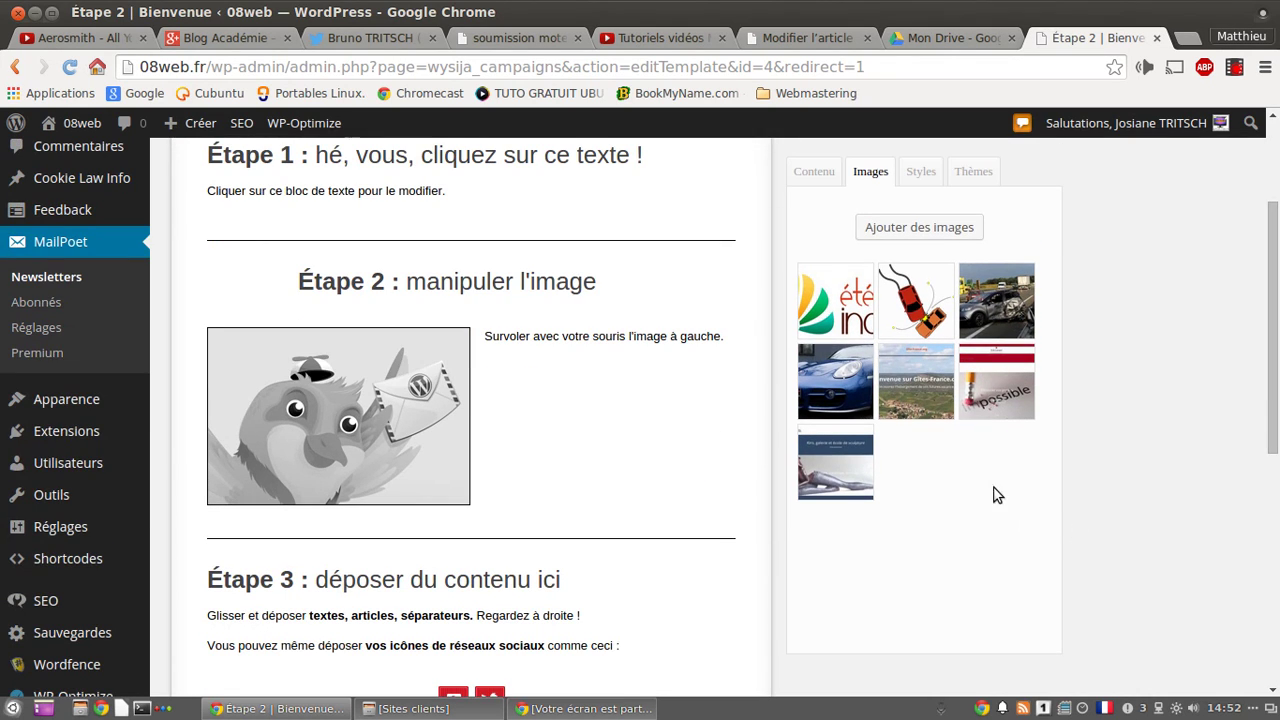
mouse_move(310, 410)
mouse_move(840, 470)
mouse_down()
mouse_move(230, 366)
mouse_move(241, 370)
mouse_move(247, 348)
mouse_up()
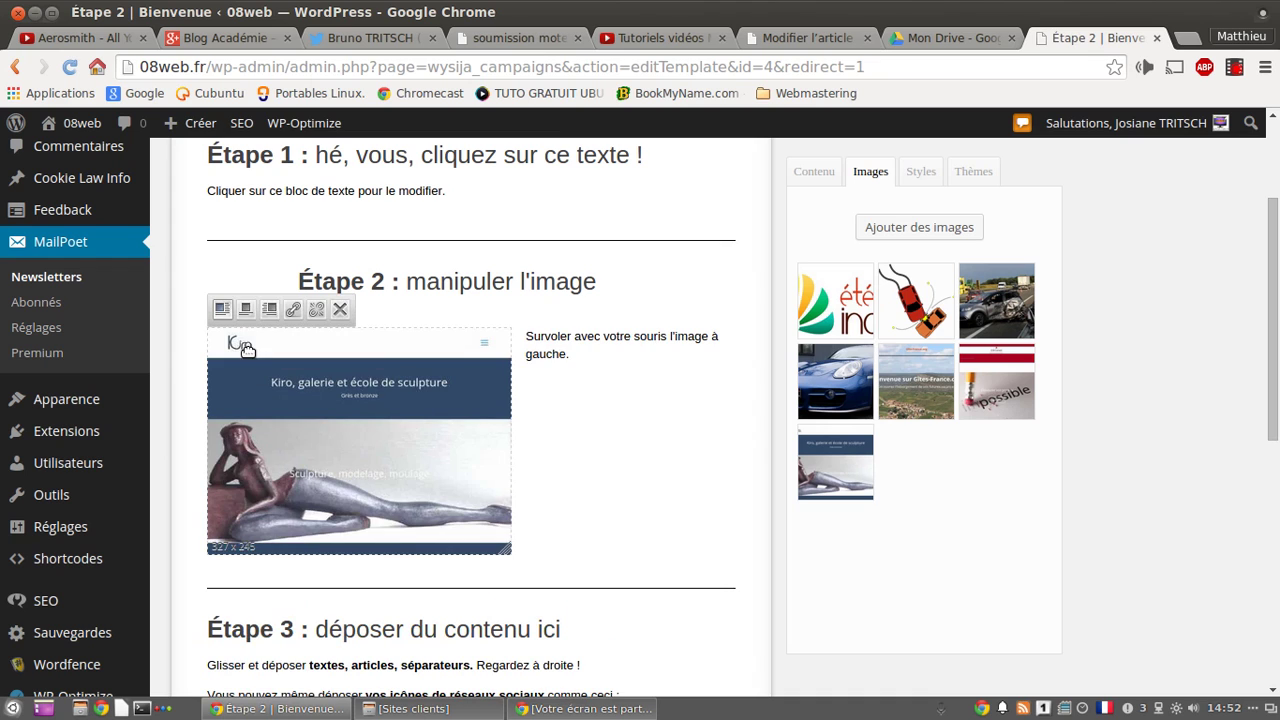
scroll(250, 362, down, 1)
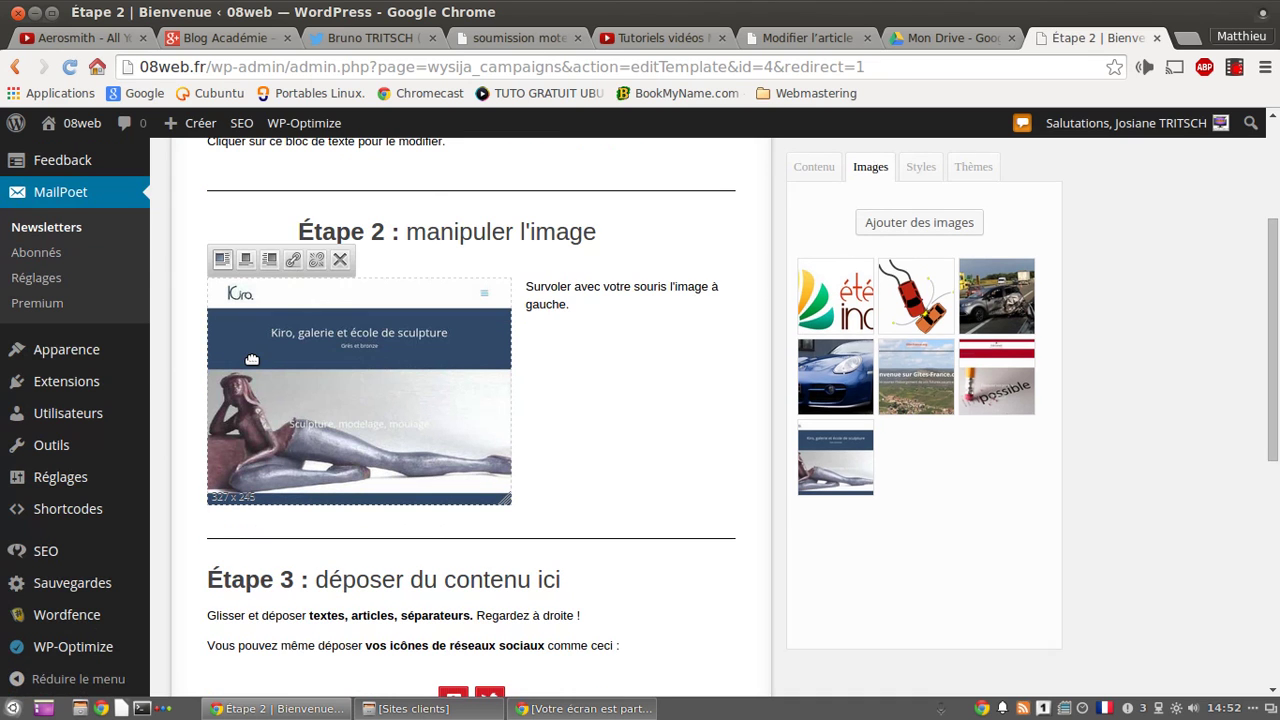
- Put the CLB Conseil image in place of the current picture in the Étape 2 block
mouse_move(800, 358)
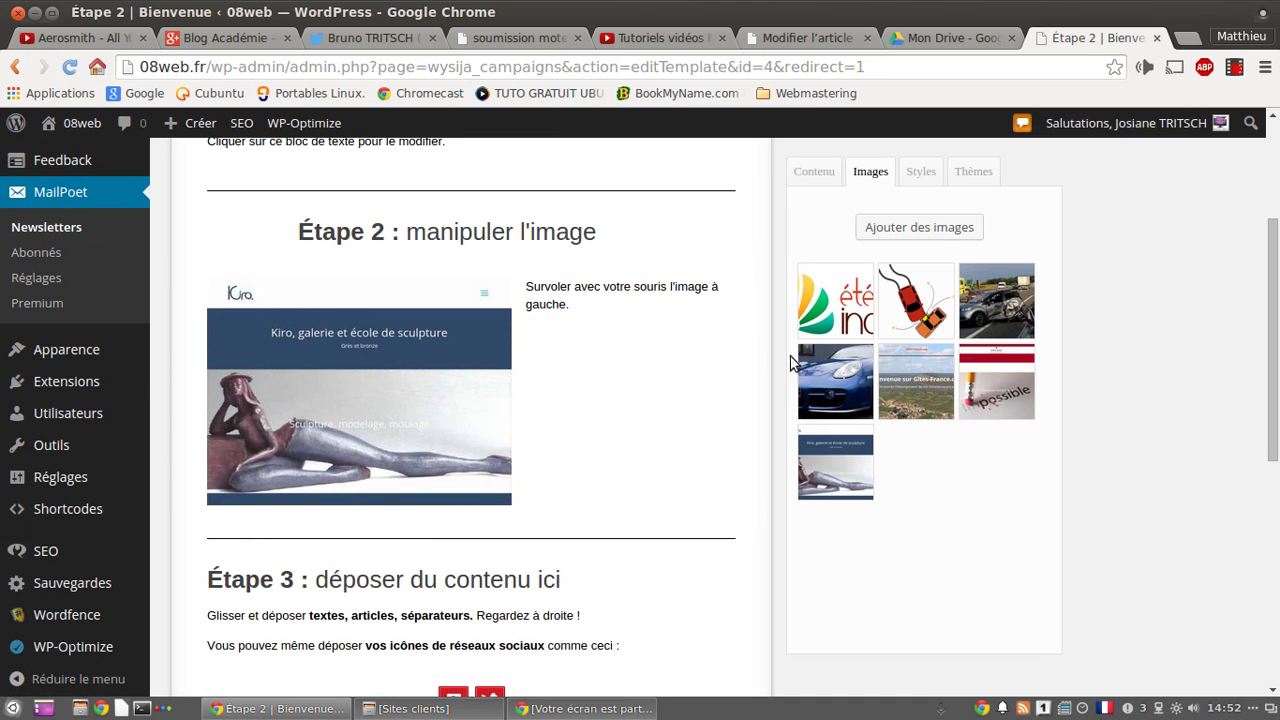
mouse_move(850, 452)
mouse_move(997, 381)
drag(997, 377, 998, 378)
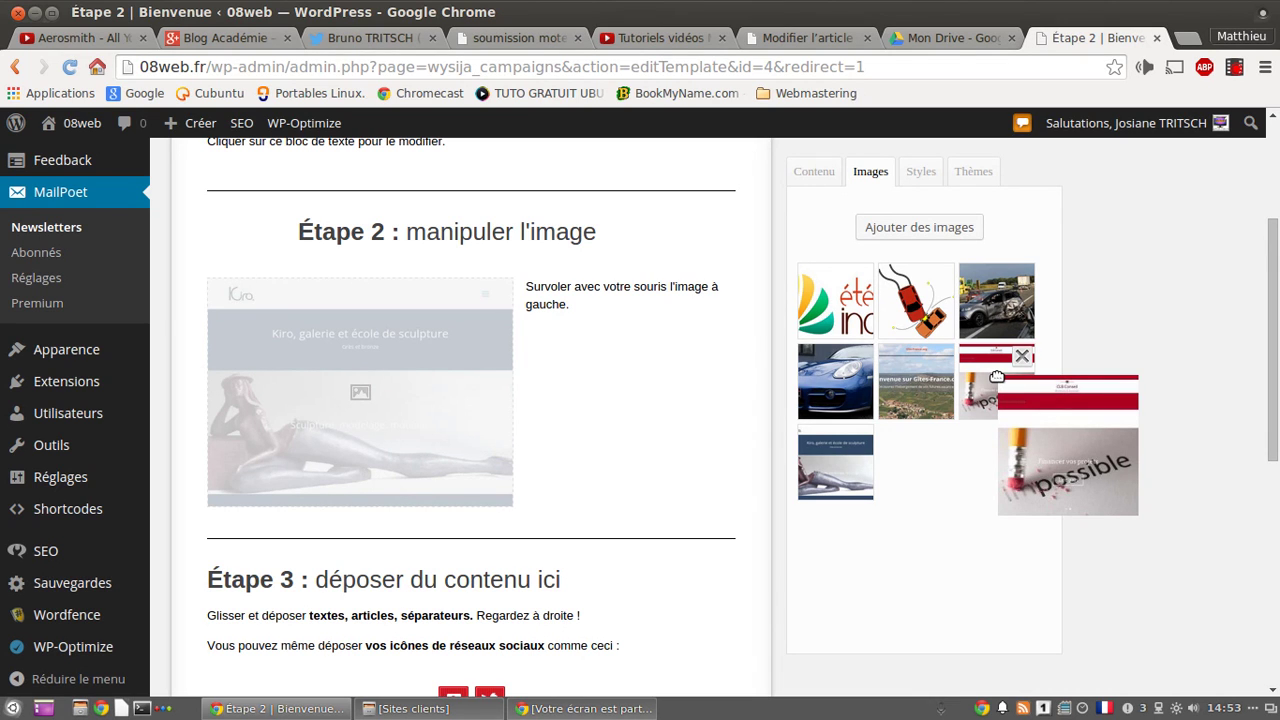
drag(997, 377, 272, 315)
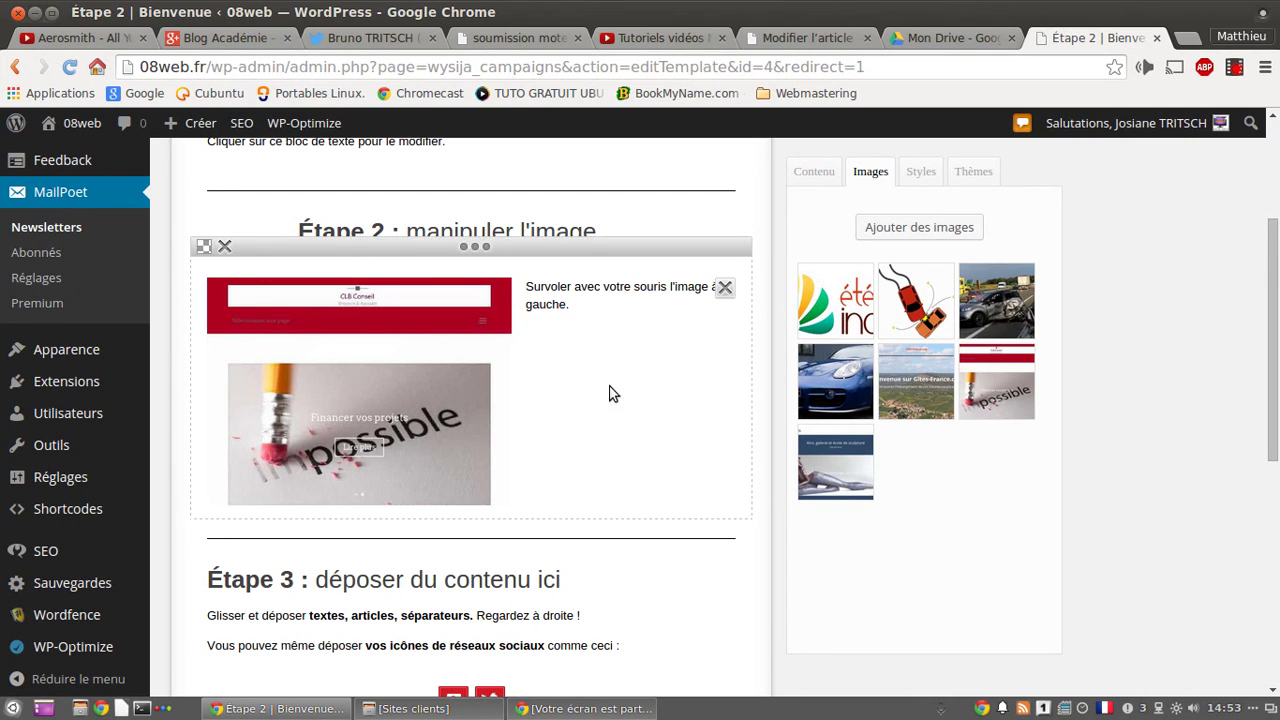
scroll(655, 382, down, 5)
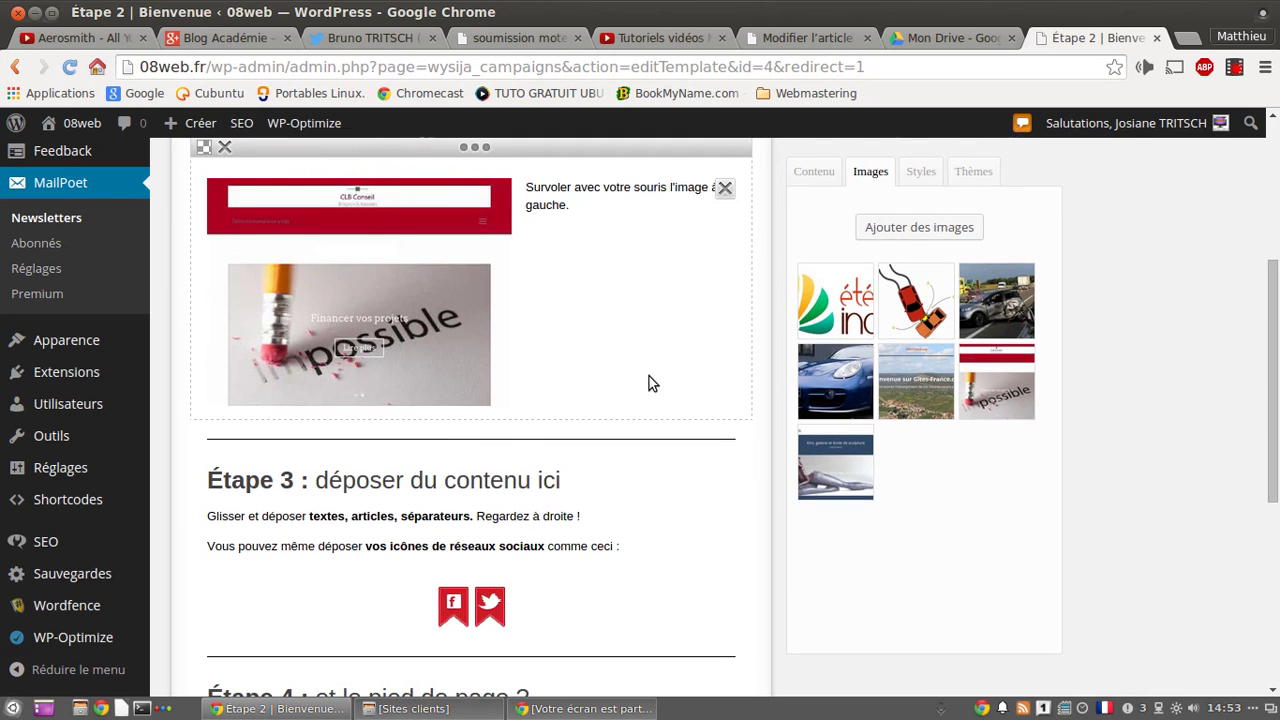
scroll(651, 377, up, 3)
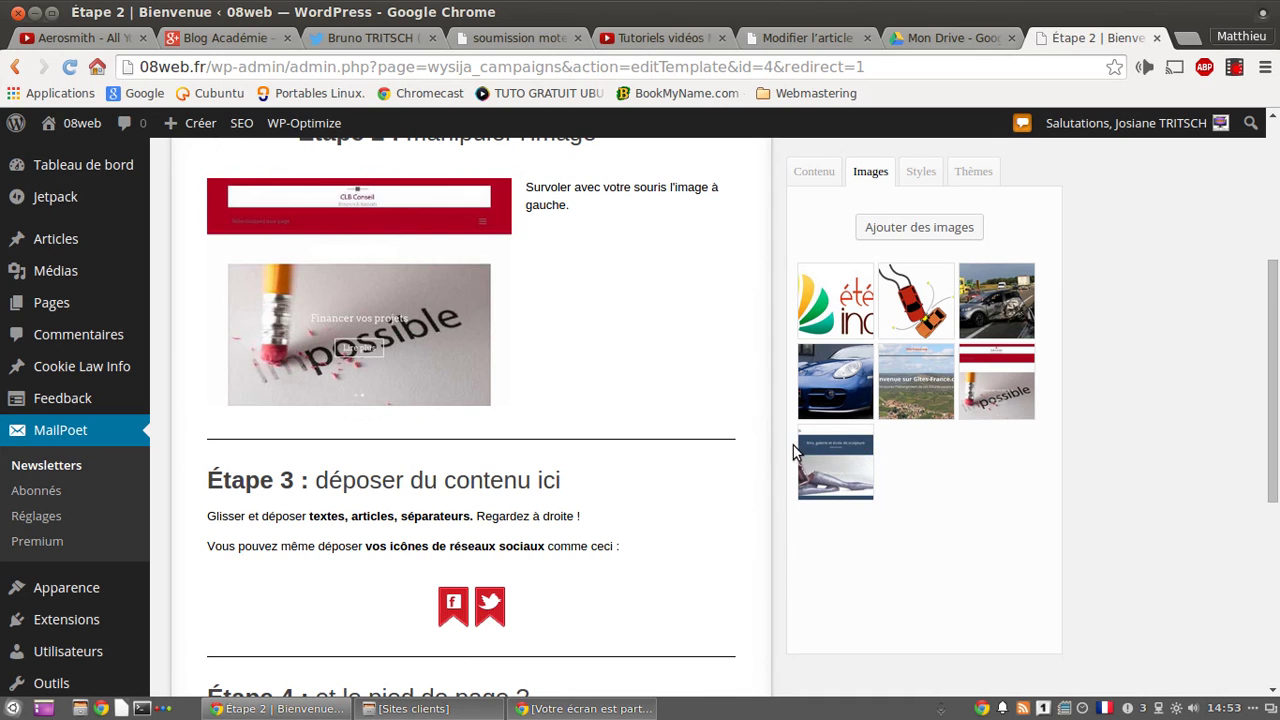
scroll(752, 475, up, 2)
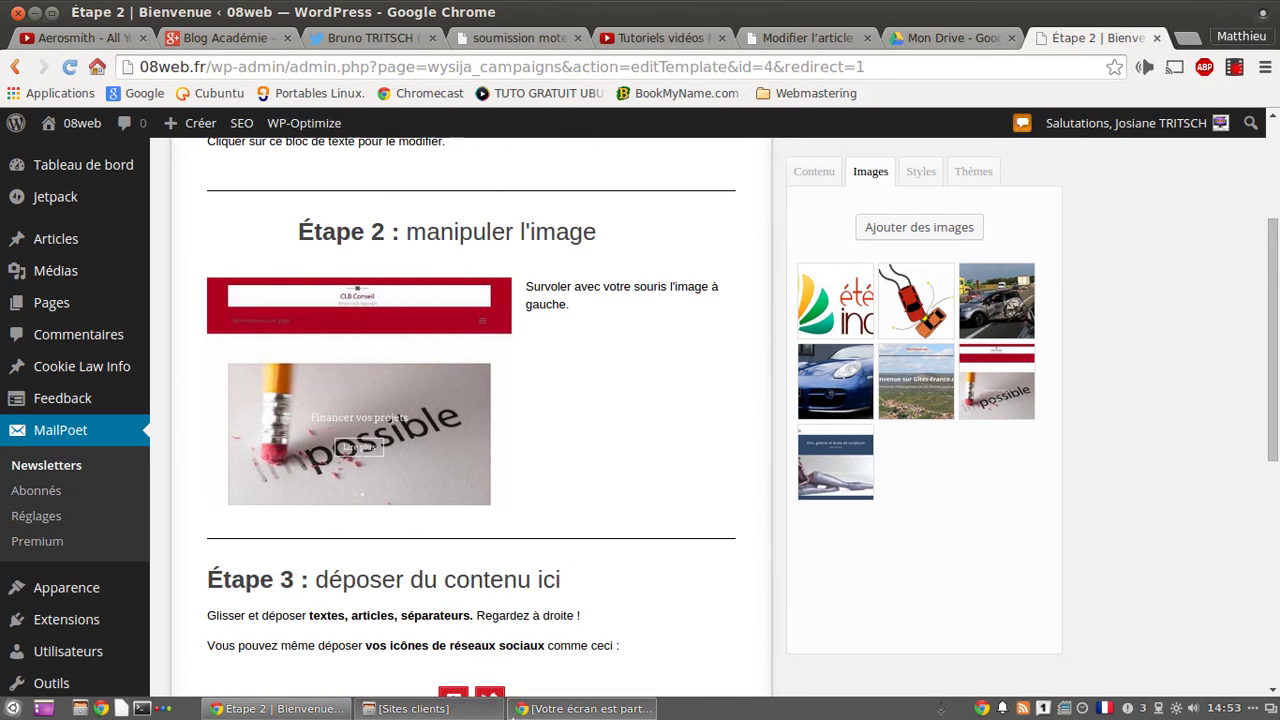
click(583, 708)
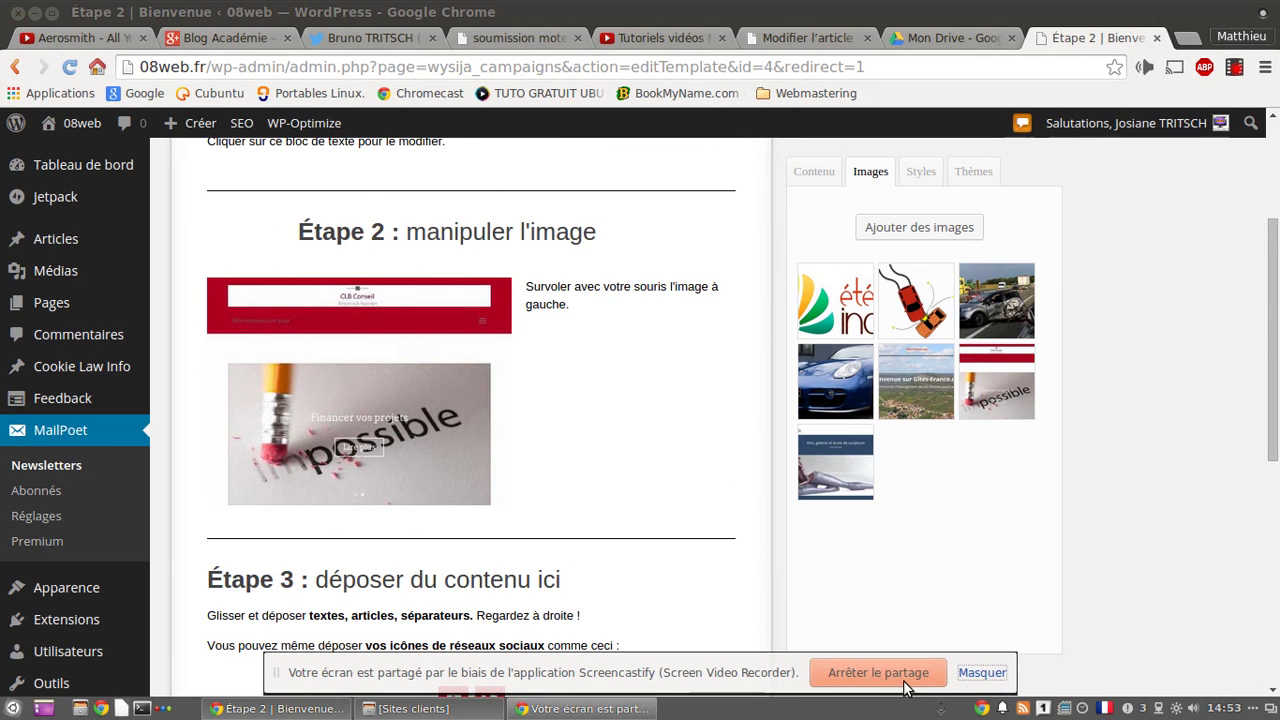